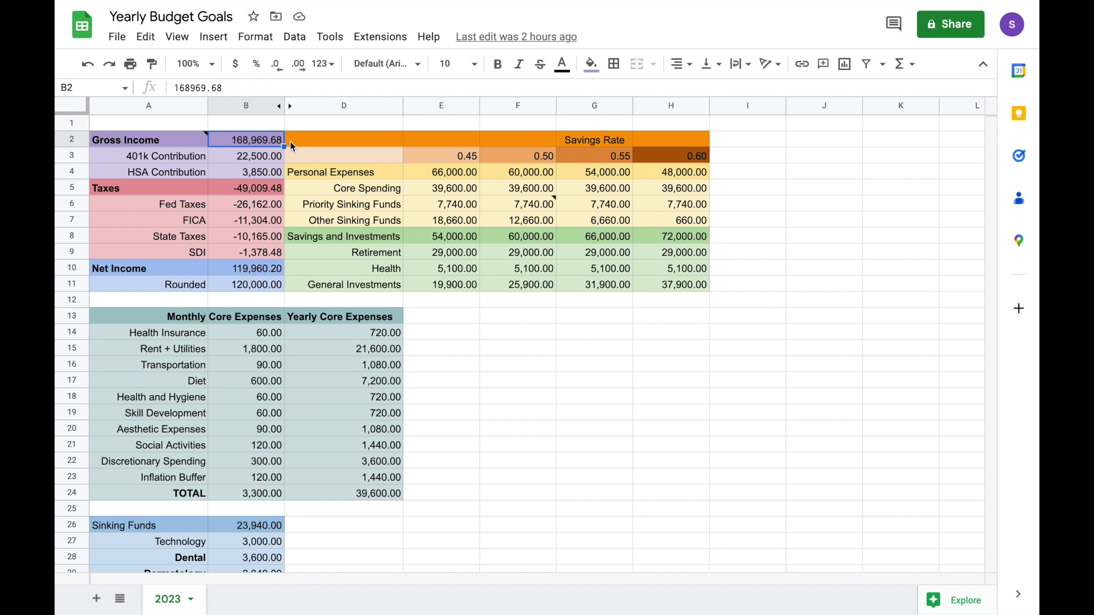
- Review the income column B3–B11: 401k, HSA, taxes breakdown, Net Income and rounded net income
click(252, 162)
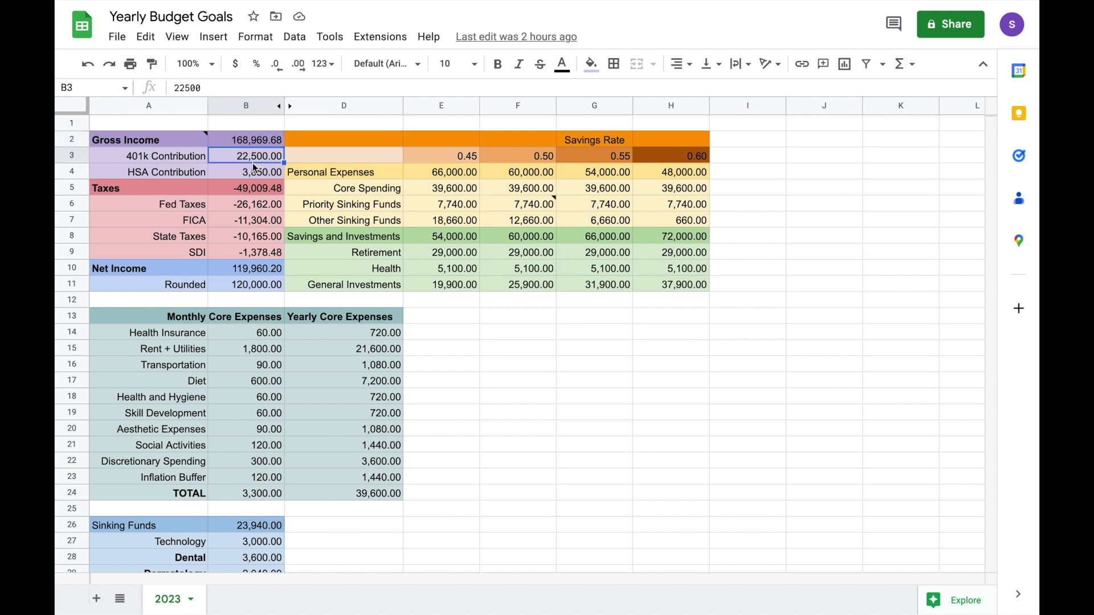
click(255, 173)
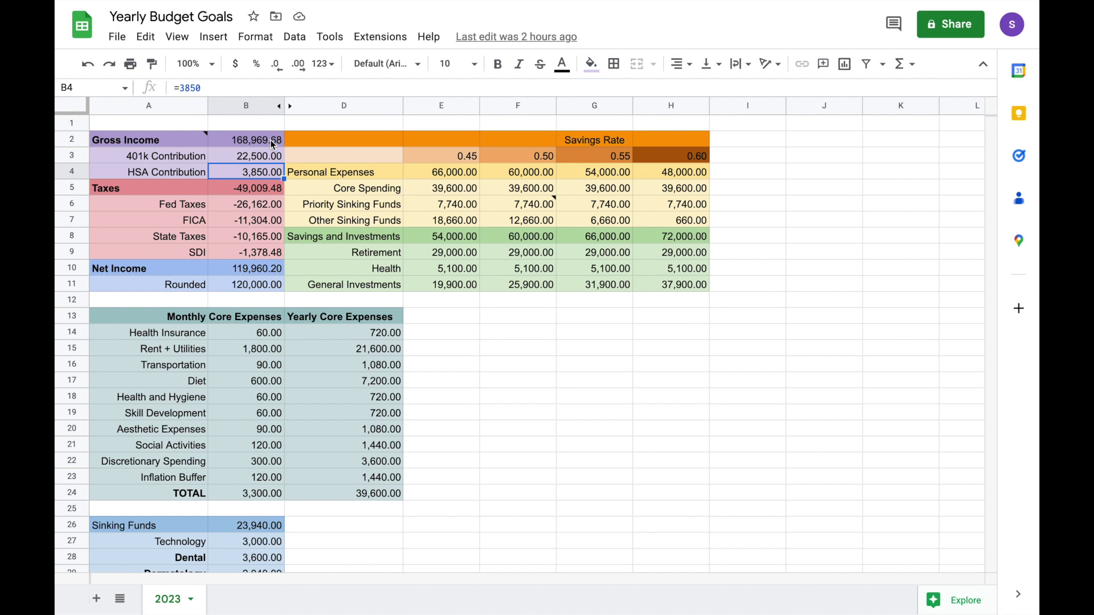
click(267, 188)
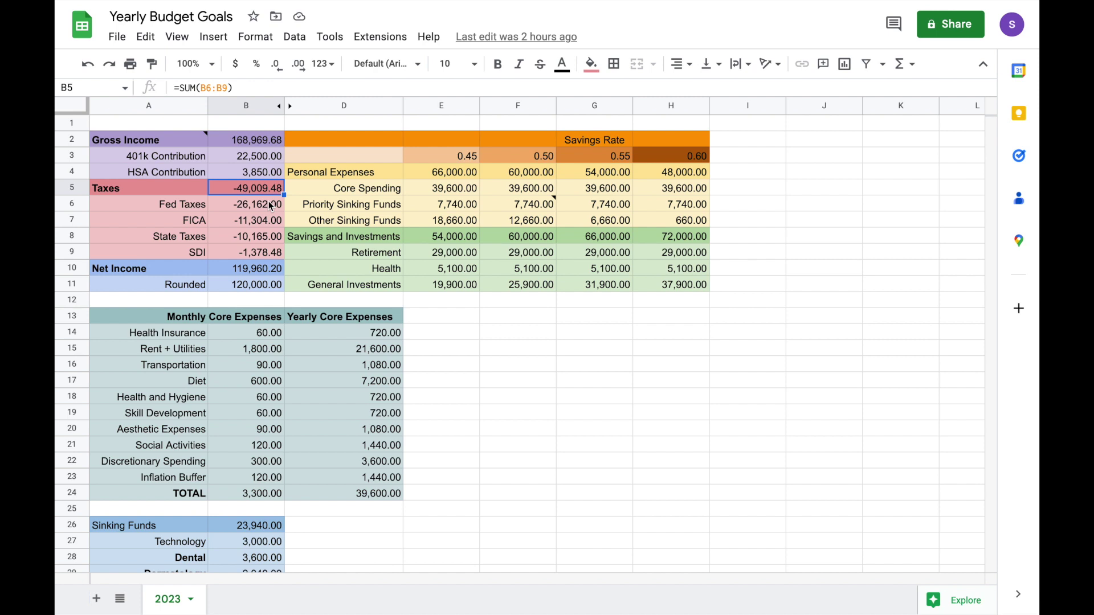
click(271, 206)
click(271, 222)
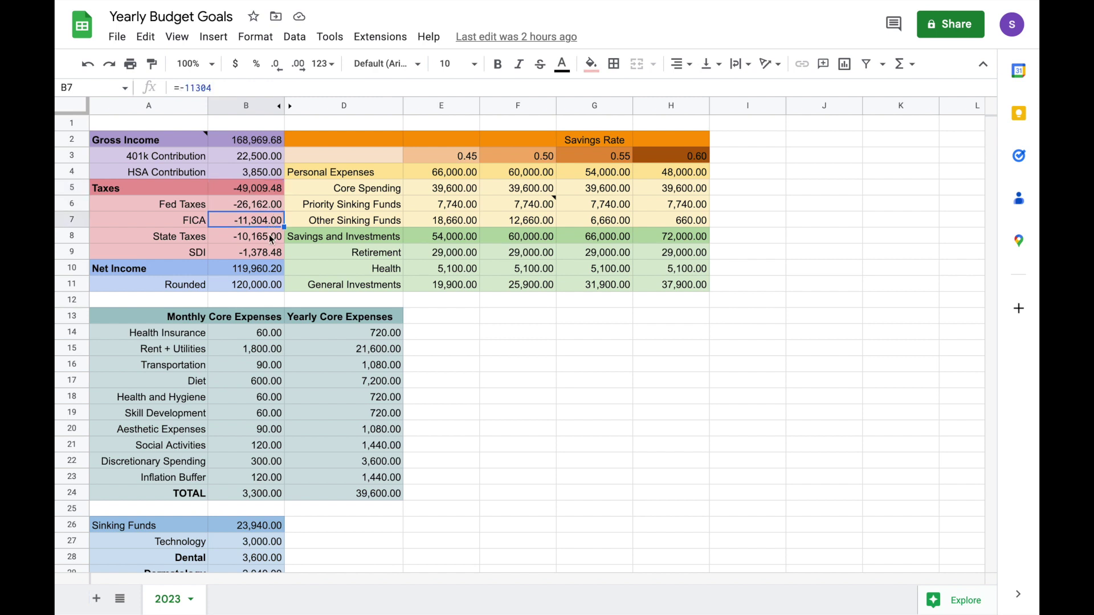
click(272, 239)
click(268, 254)
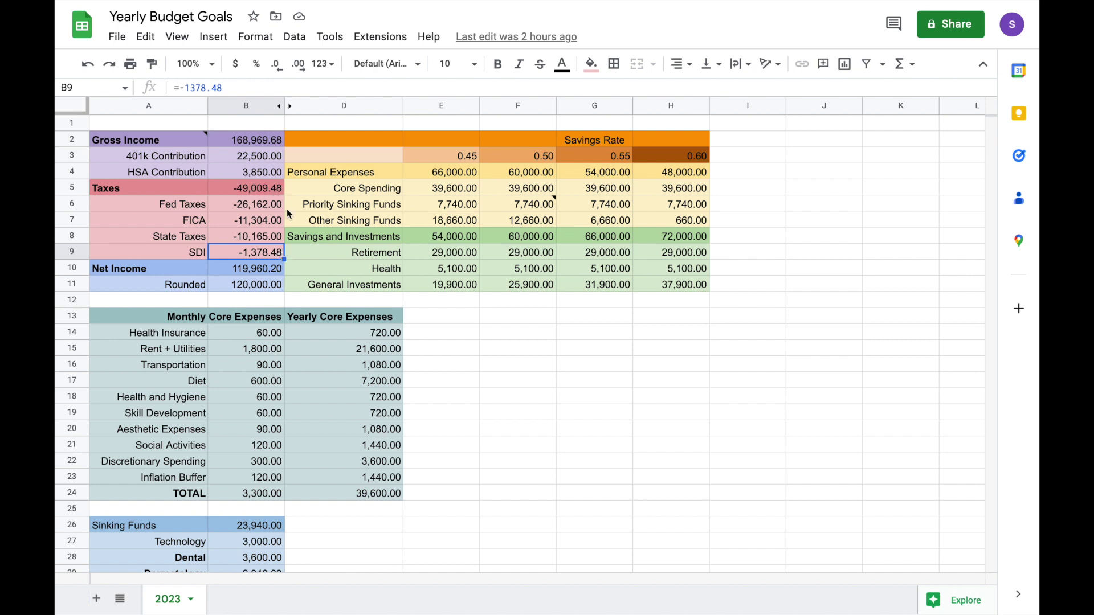
click(266, 274)
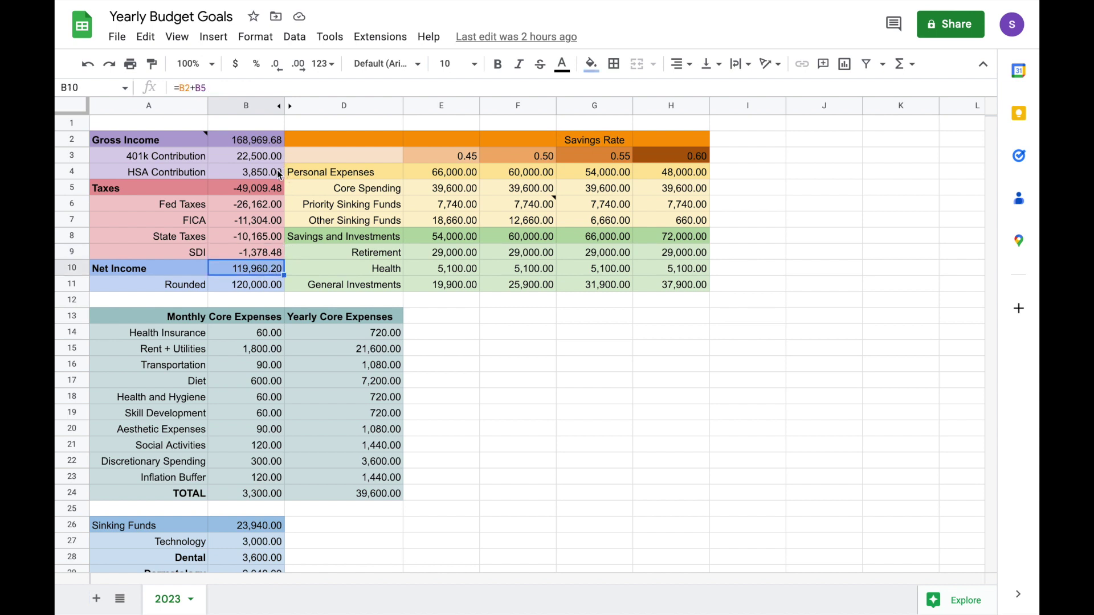
click(272, 285)
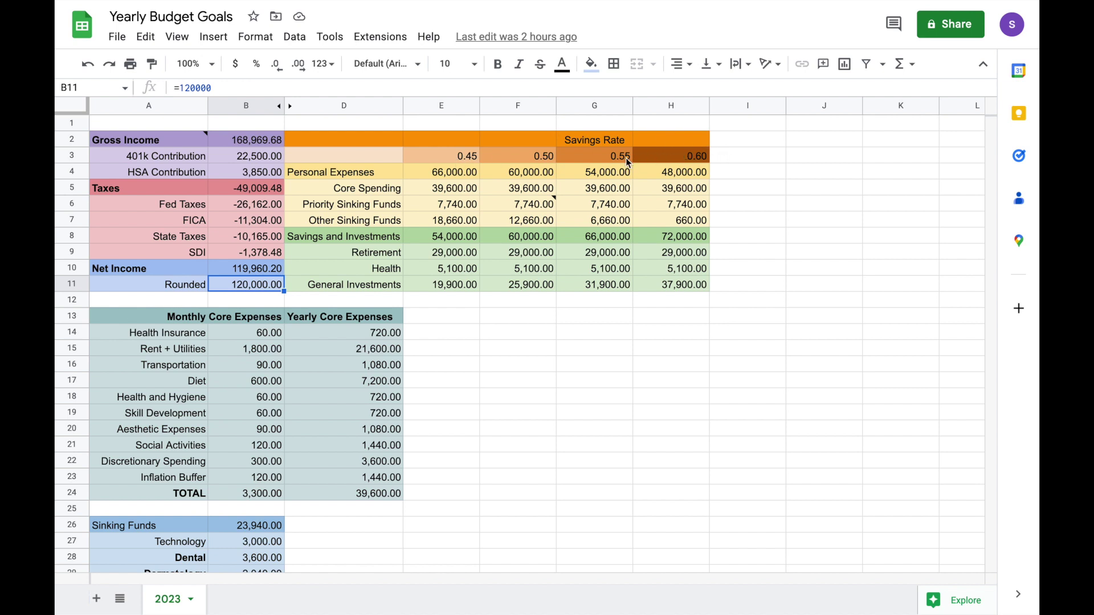
- Inspect the 0.50 savings-rate scenario: F3, the Personal Expenses formula and the Savings and Investments formula
click(497, 163)
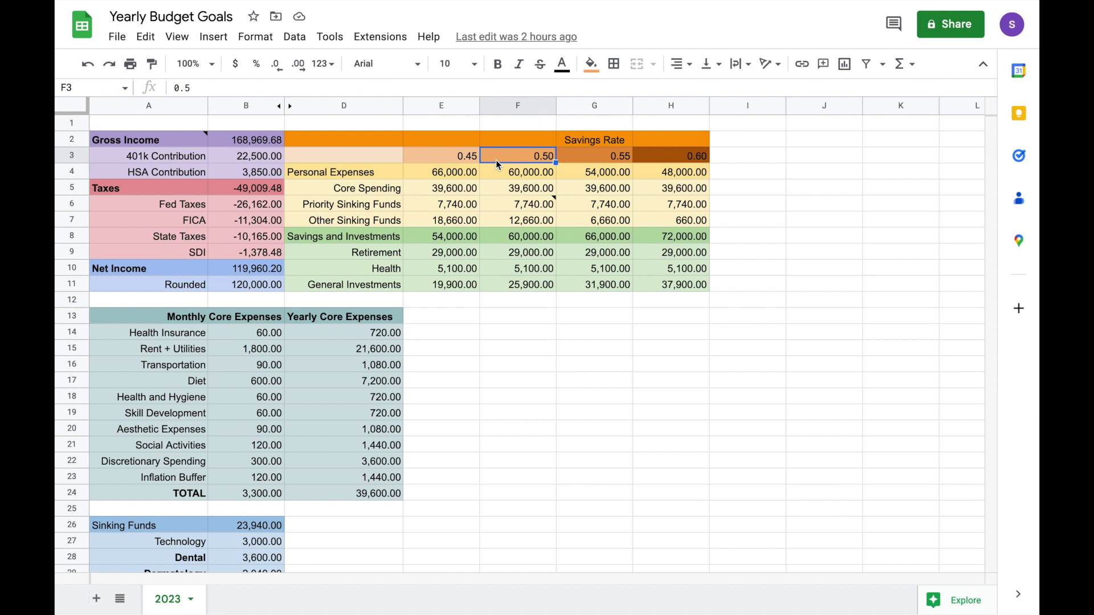
click(503, 178)
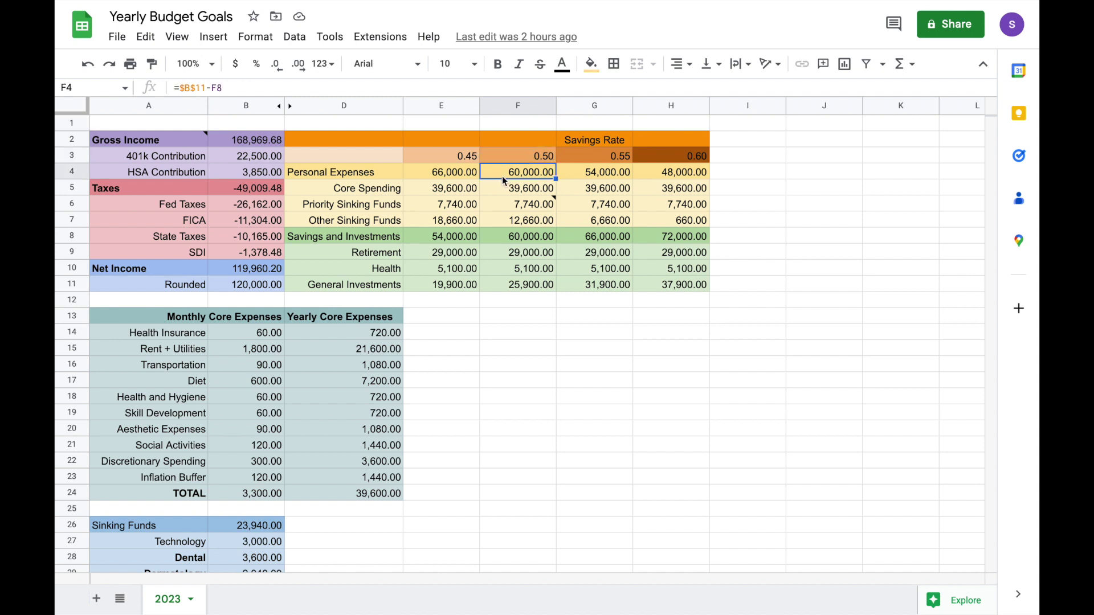
click(514, 243)
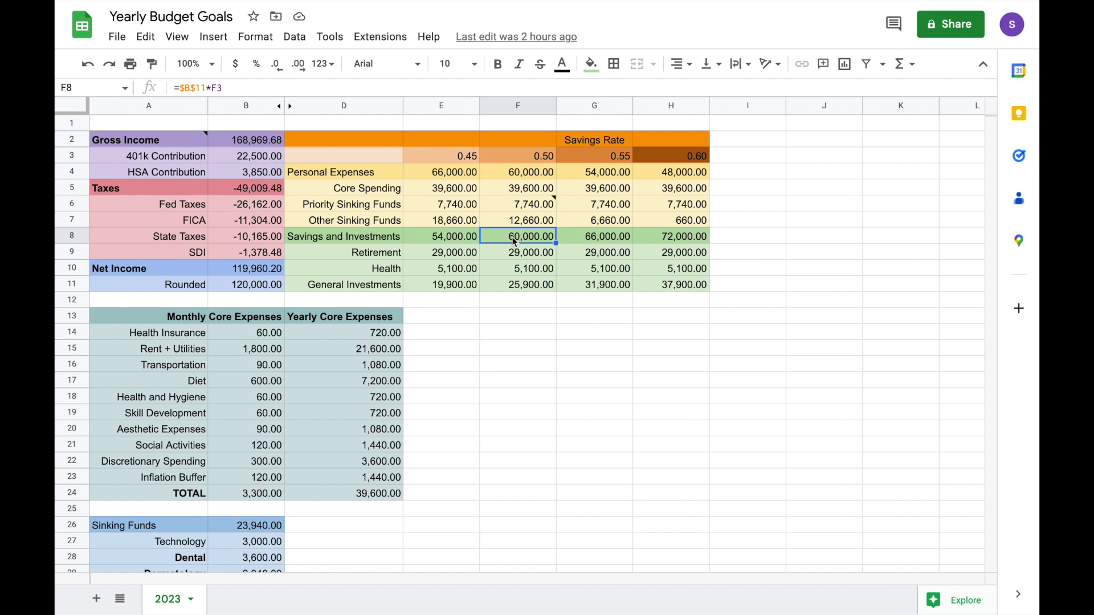
click(522, 159)
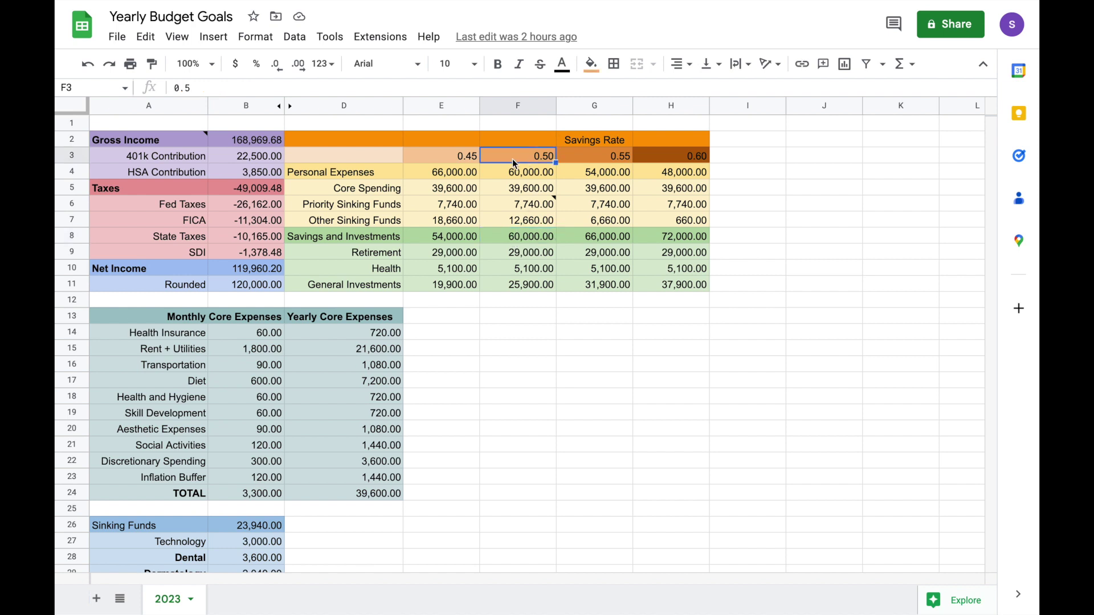
- Compare the 0.45, 0.55 and 0.60 savings rates, and check the Other Sinking Funds and Core Spending formulas
click(461, 164)
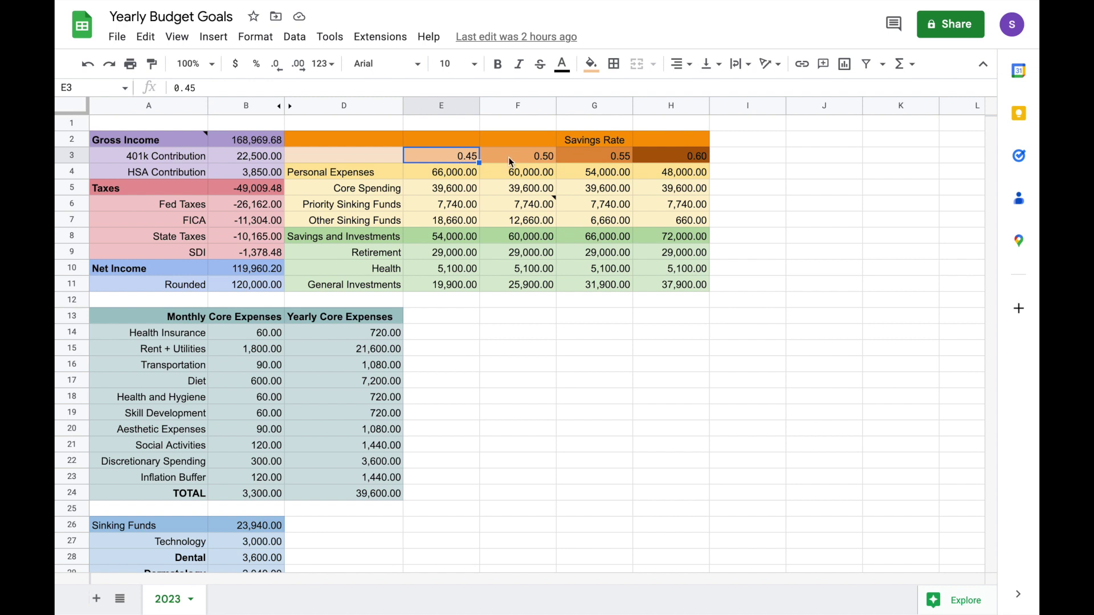
click(607, 158)
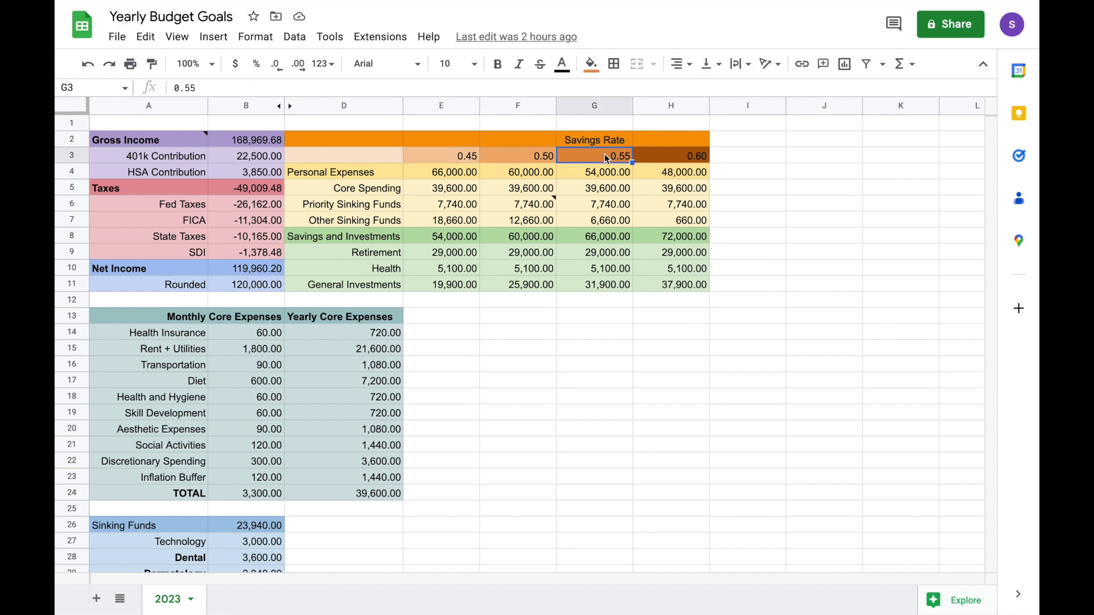
click(705, 155)
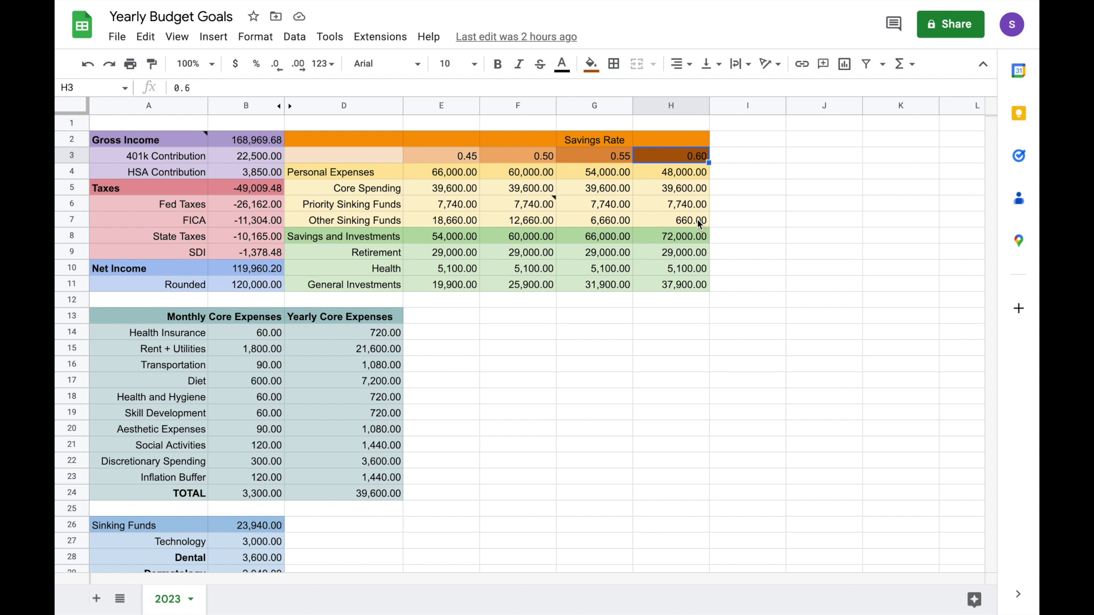
click(700, 225)
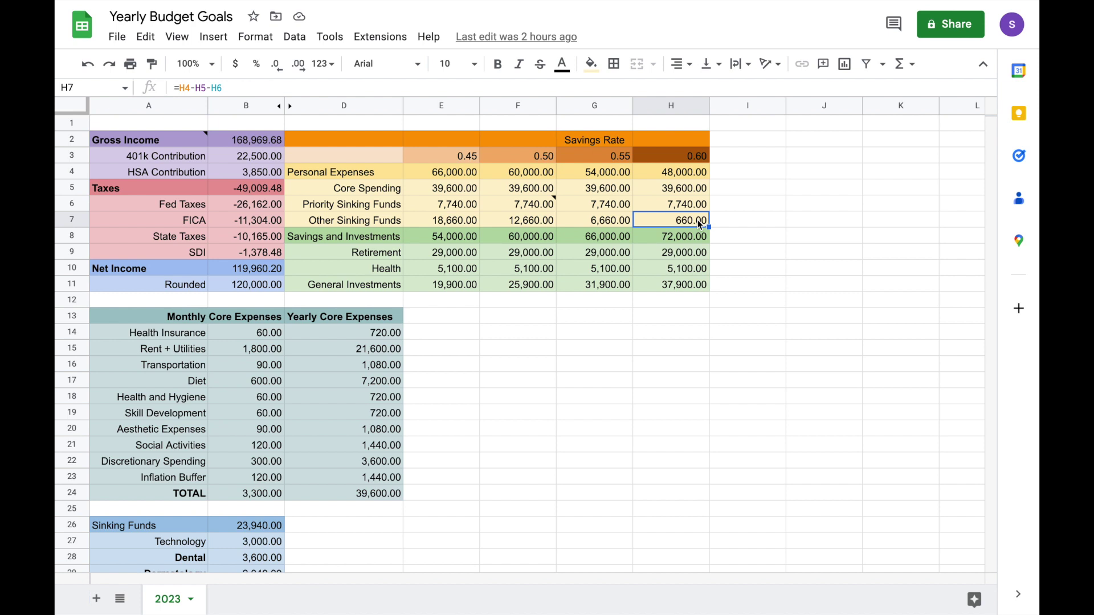
click(539, 189)
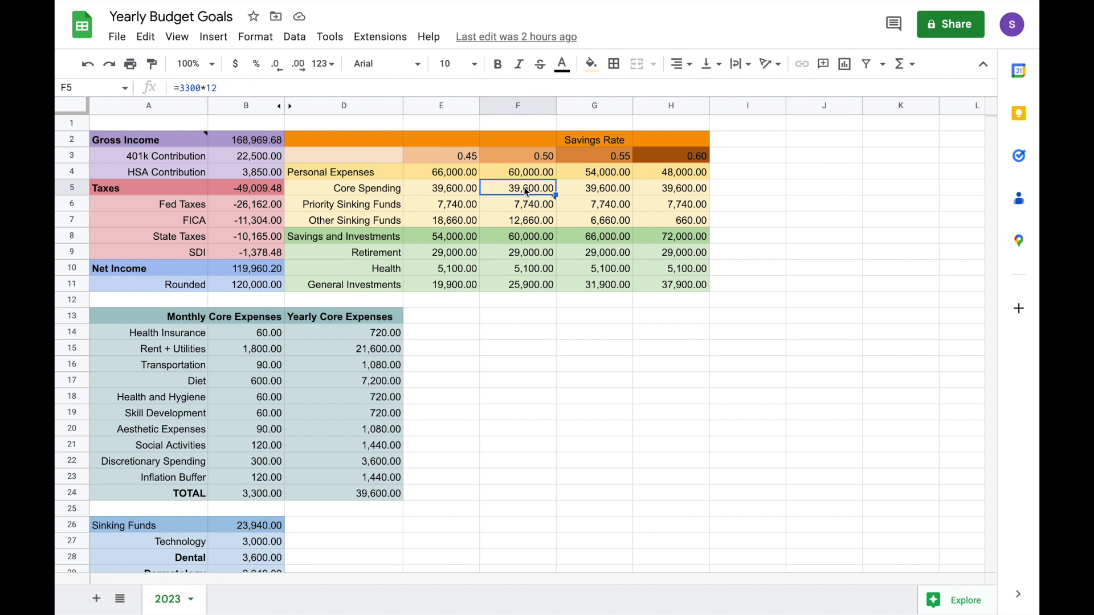
- Check the core expenses TOTAL, Inflation Buffer and Rent + Utilities, then show F6's Priority Sinking Funds note
click(254, 495)
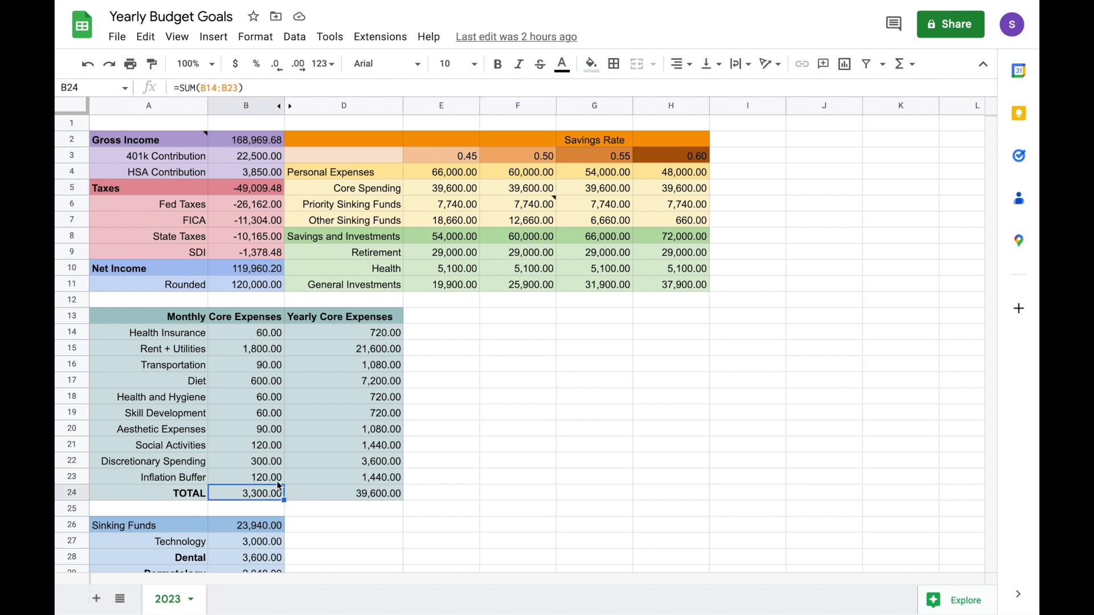
click(276, 481)
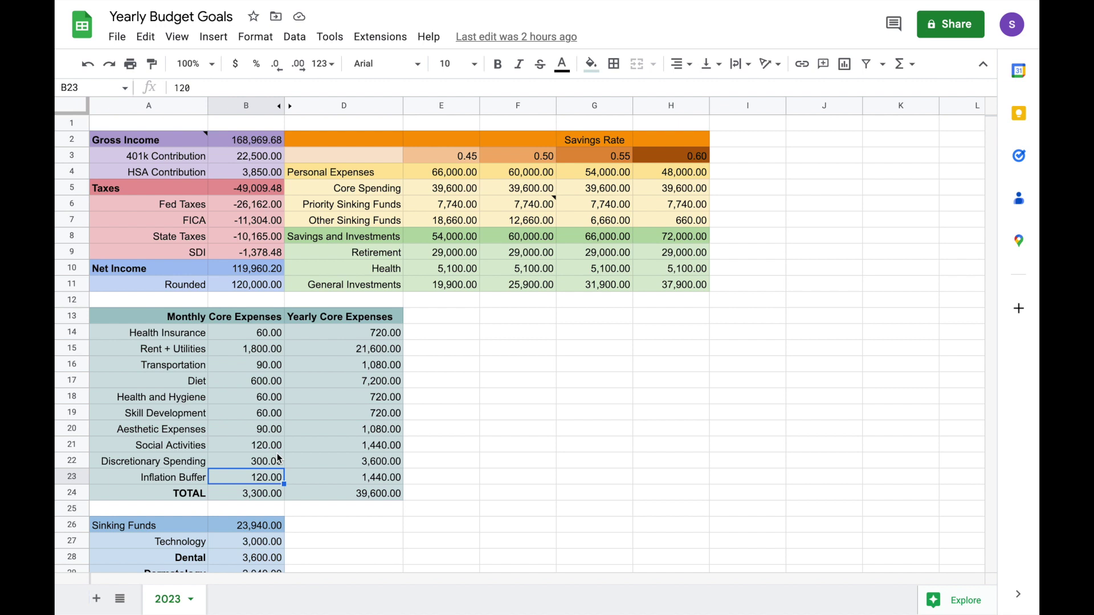
click(265, 496)
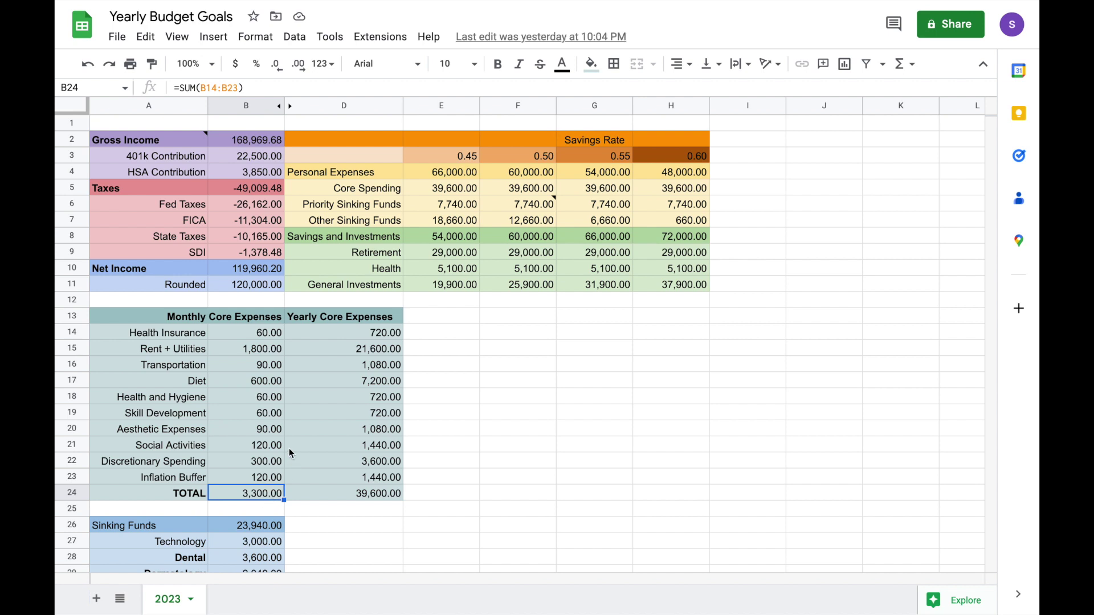
click(276, 354)
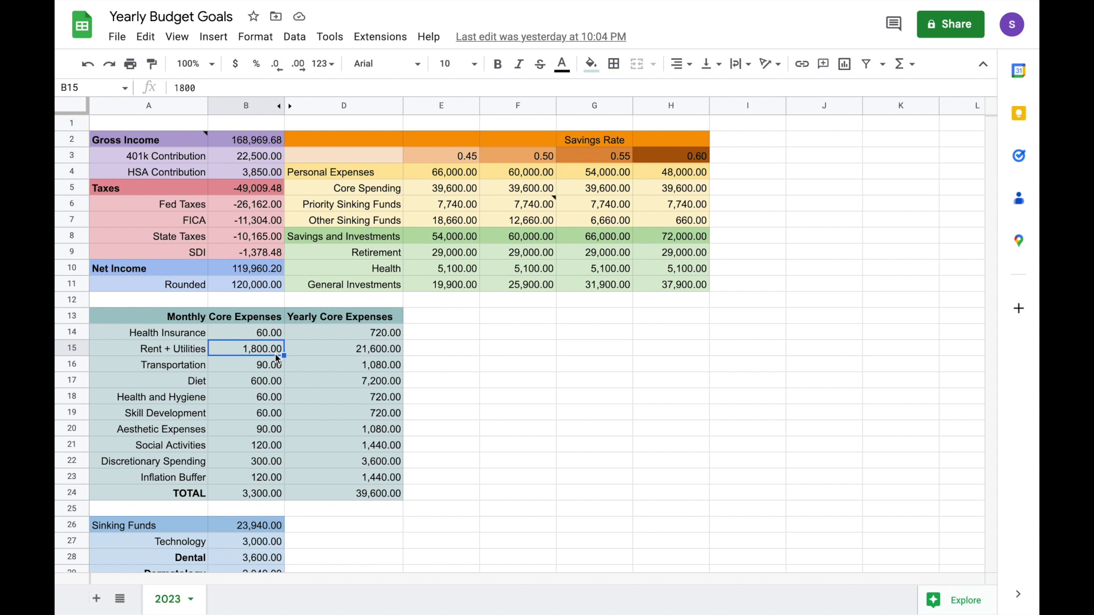
click(534, 208)
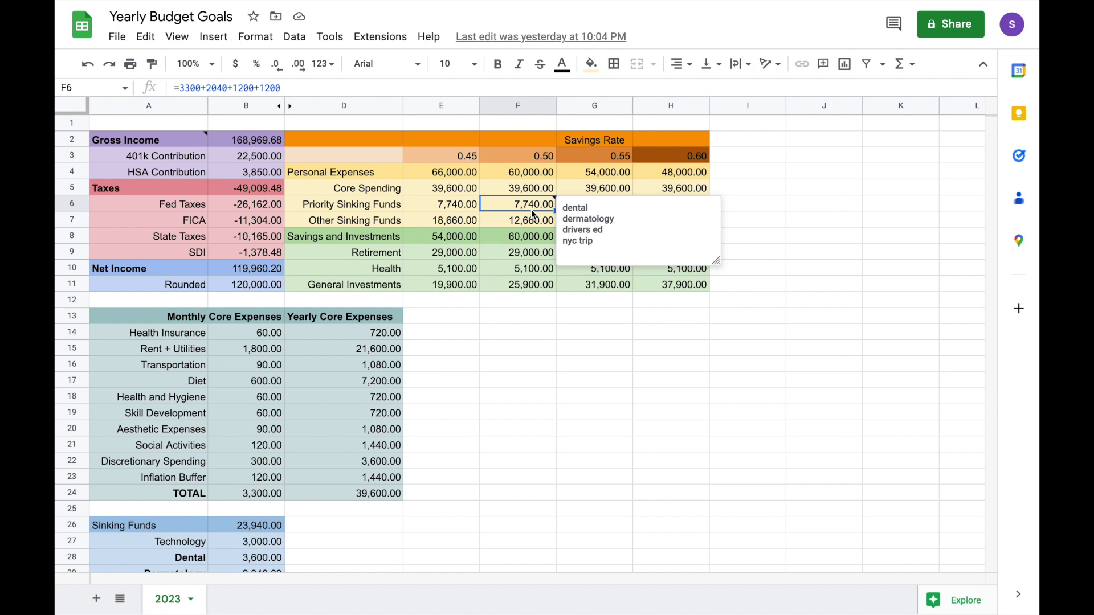
- Scroll to the sinking funds list and inspect the Dental, Dermatology and Driver's Ed entries
scroll(446, 404, down, 3)
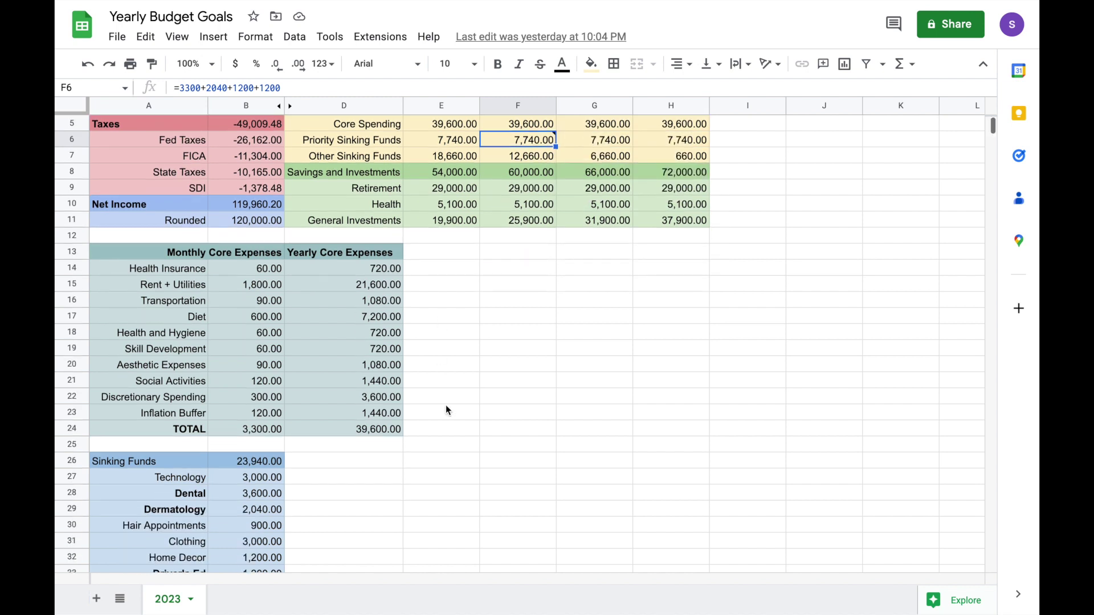
scroll(446, 404, down, 2)
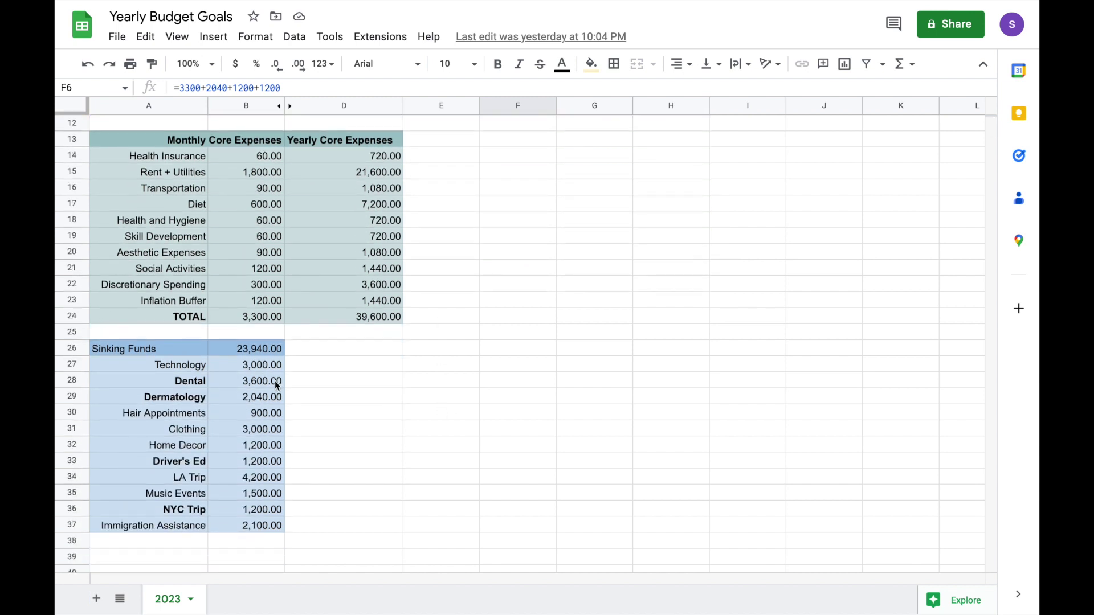
click(206, 386)
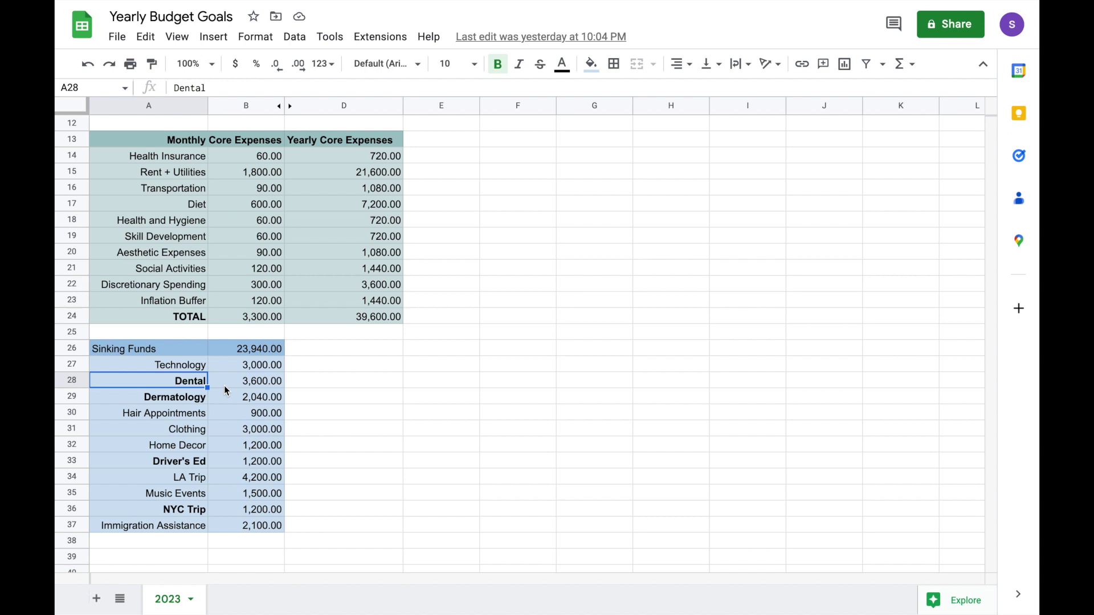
key(Down)
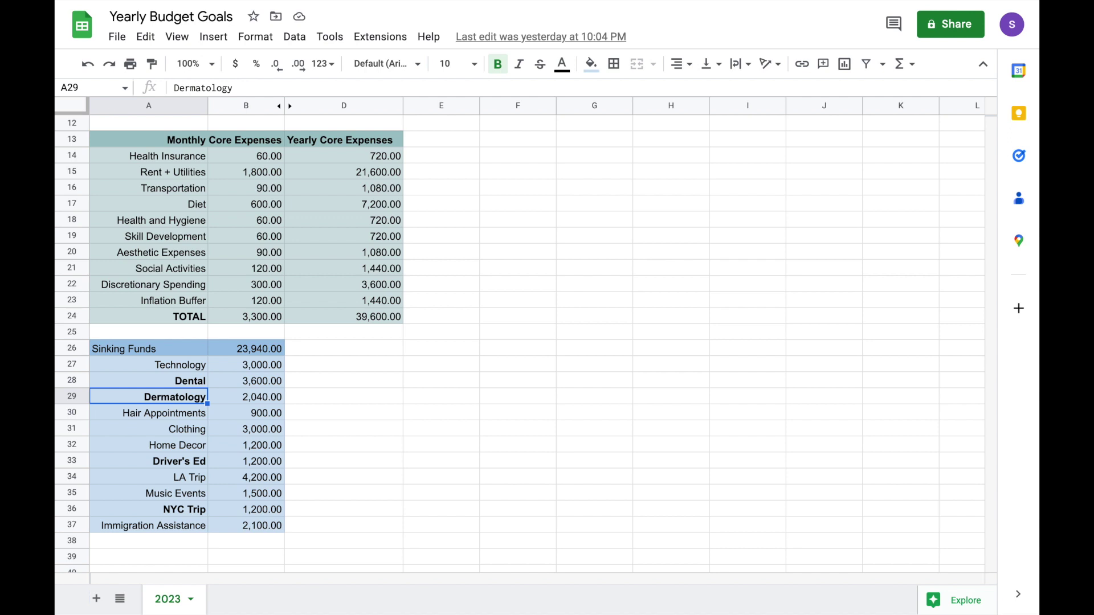
click(246, 397)
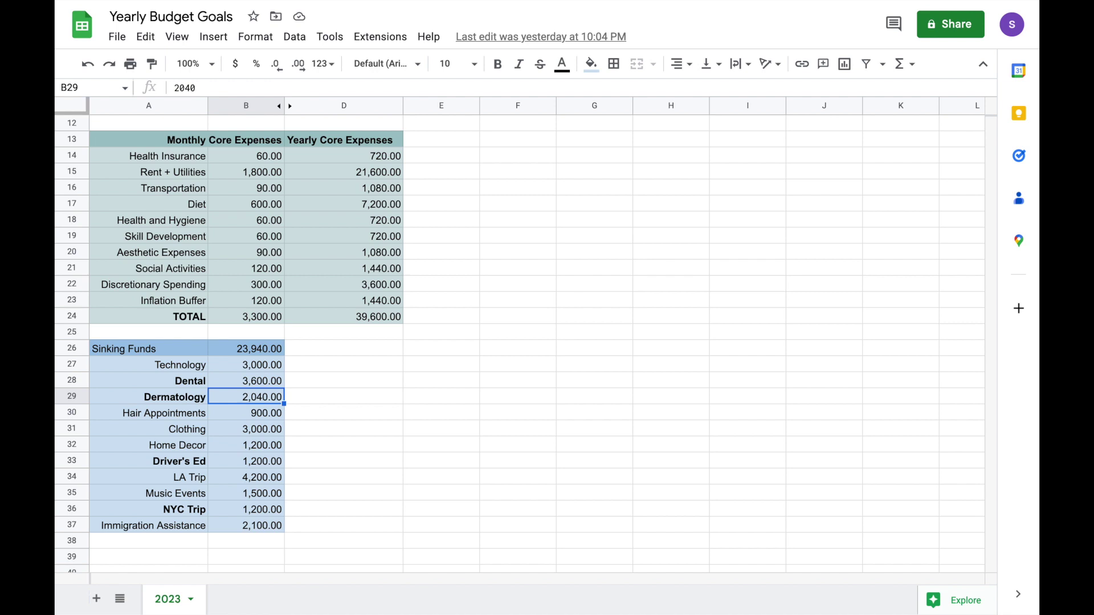
click(196, 464)
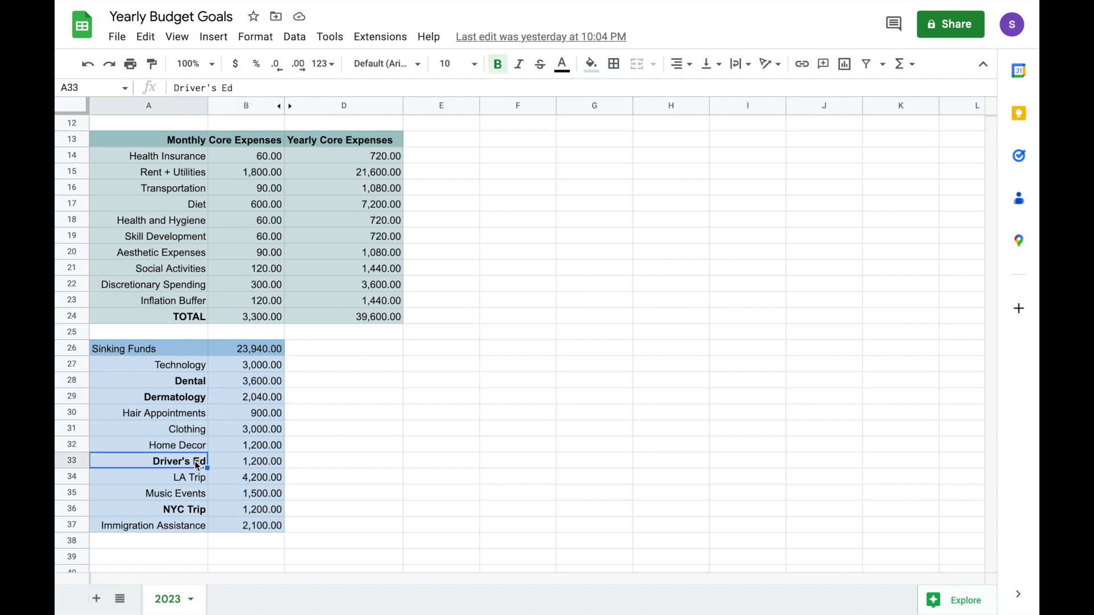
click(256, 468)
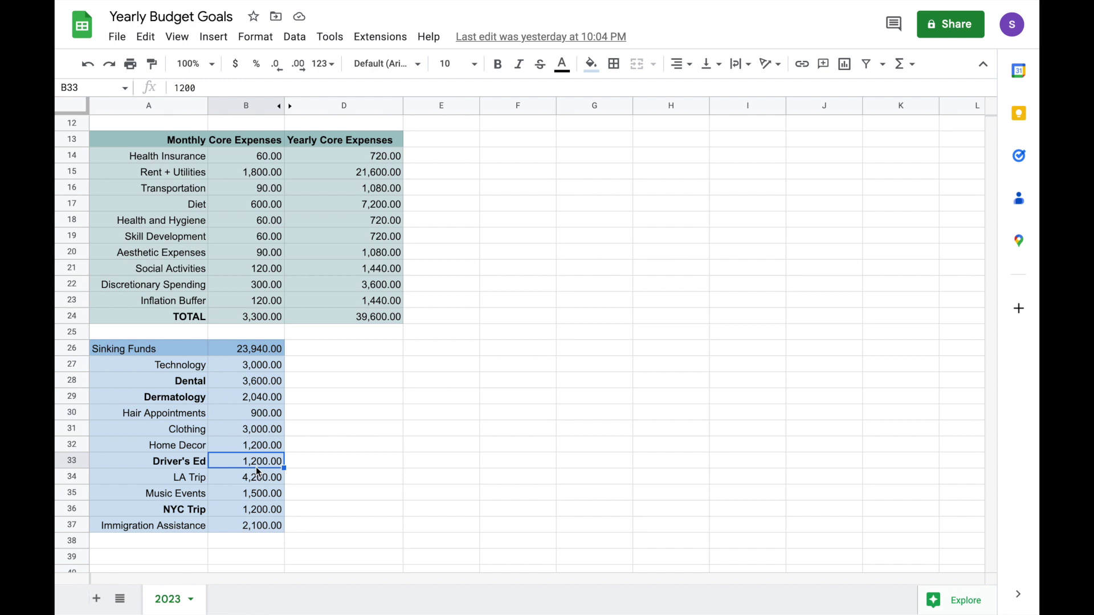
click(195, 511)
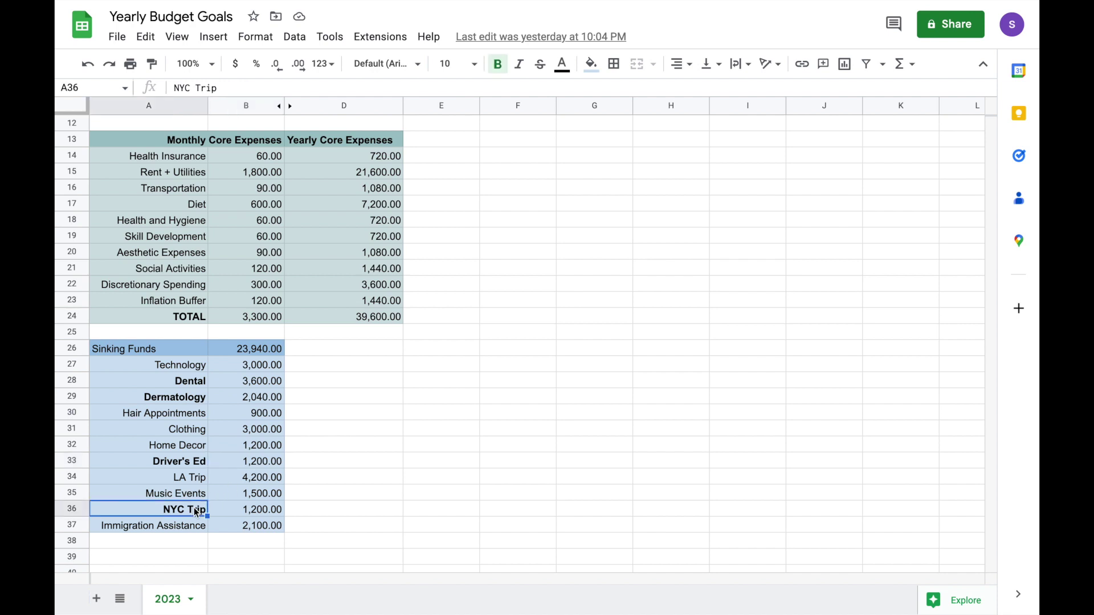
click(265, 513)
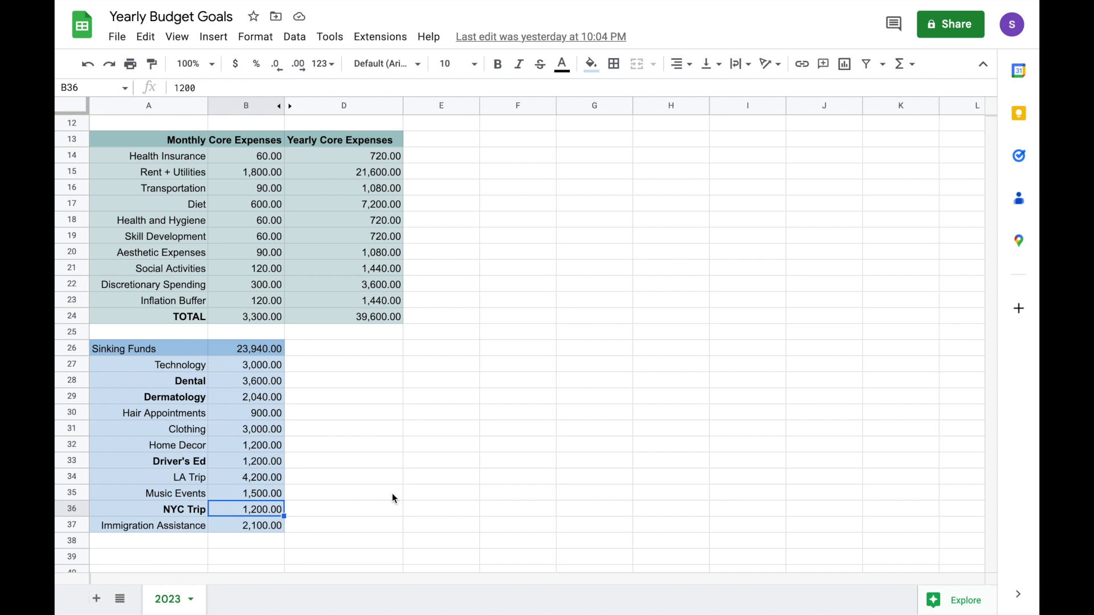
click(281, 369)
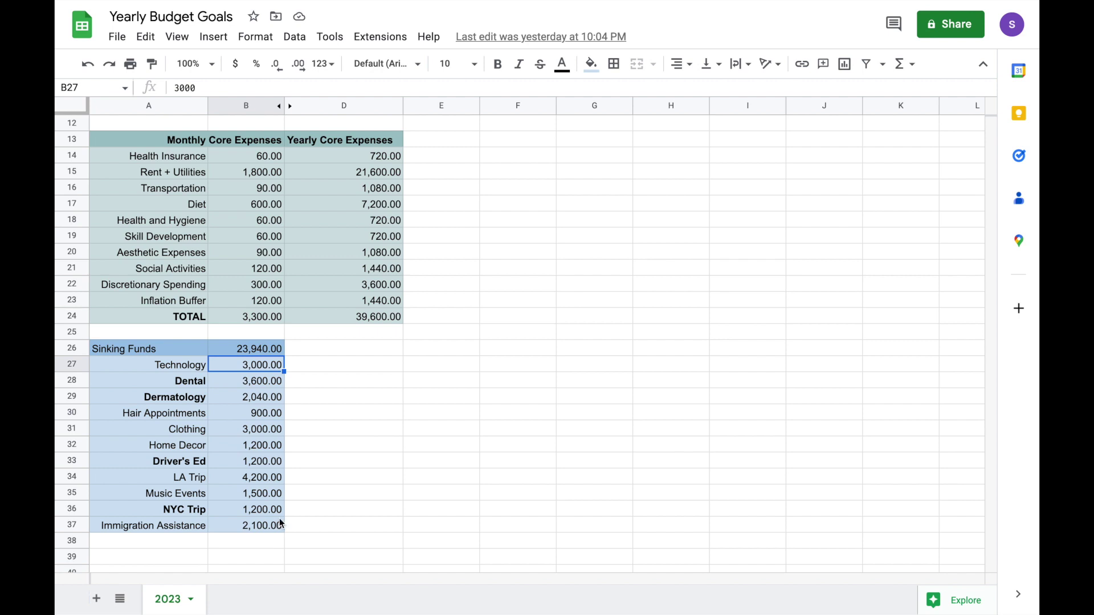
click(263, 418)
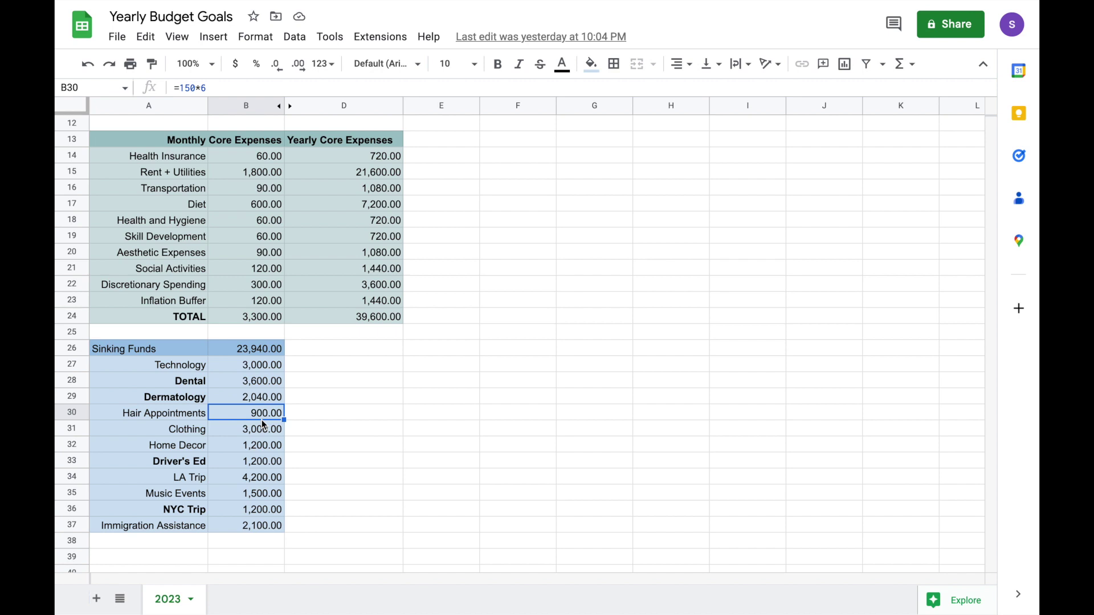
click(264, 434)
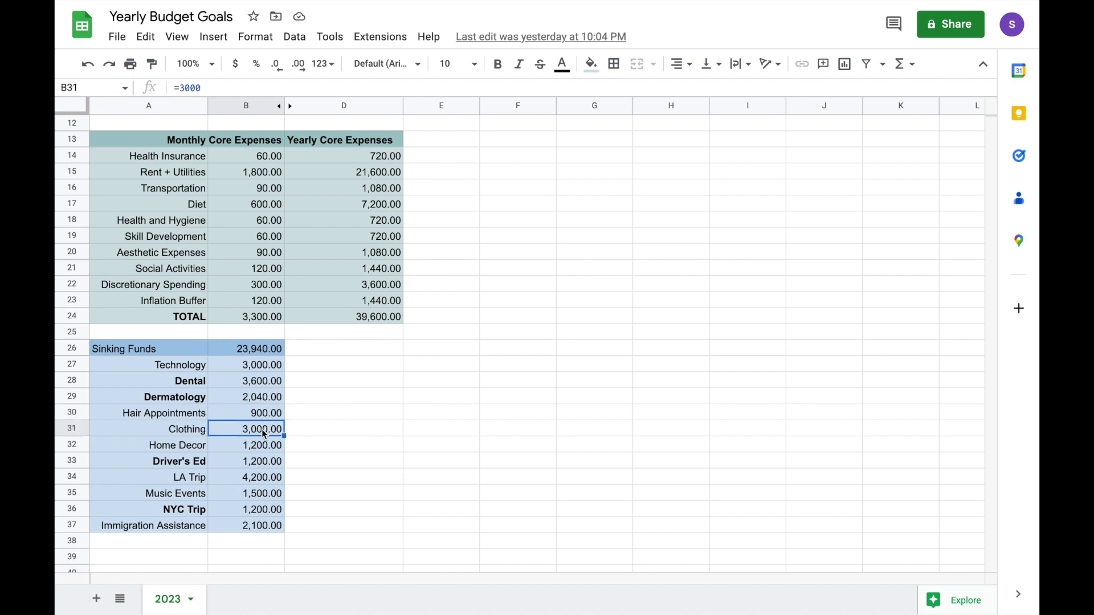
click(270, 448)
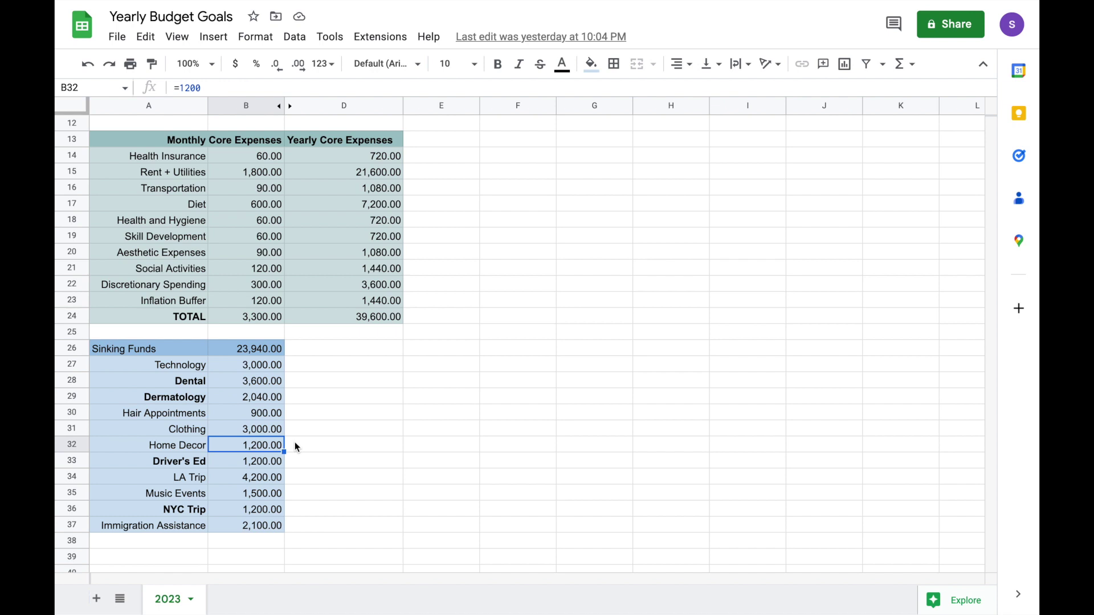
click(279, 482)
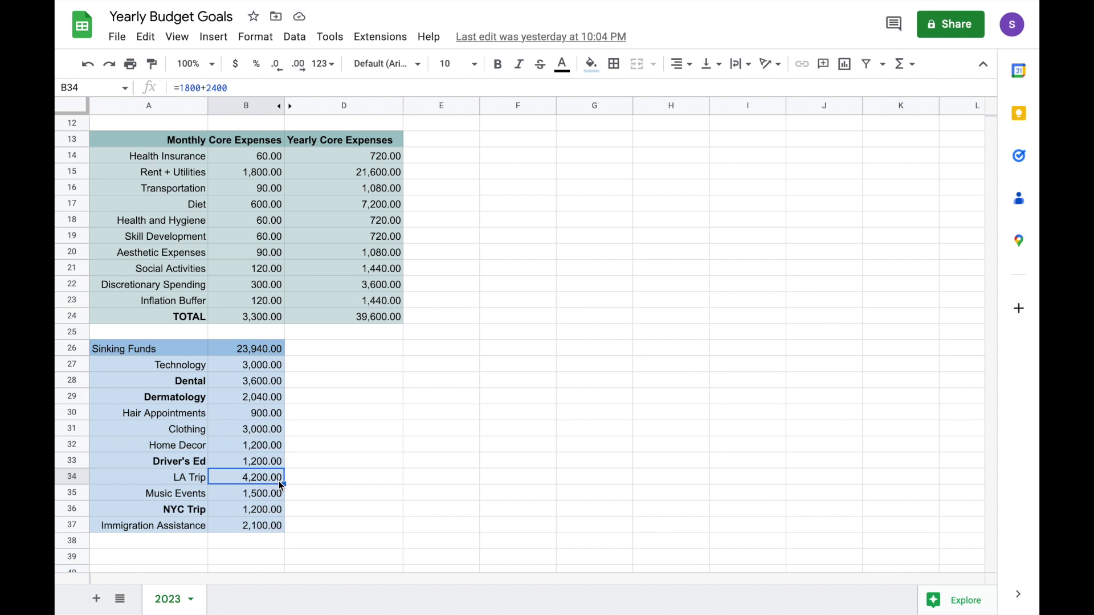
click(258, 496)
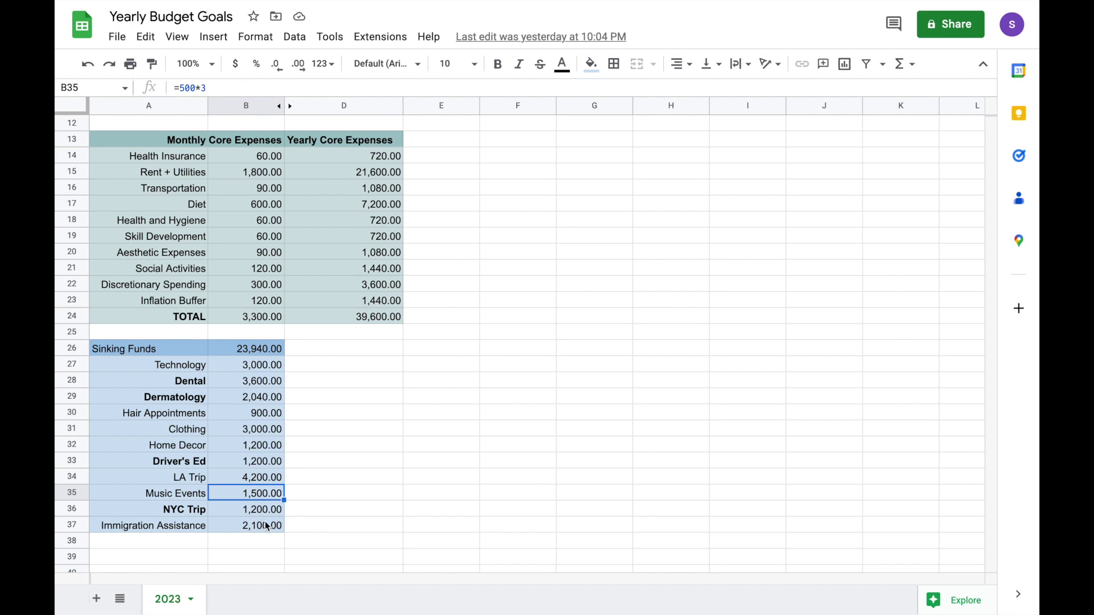
click(265, 525)
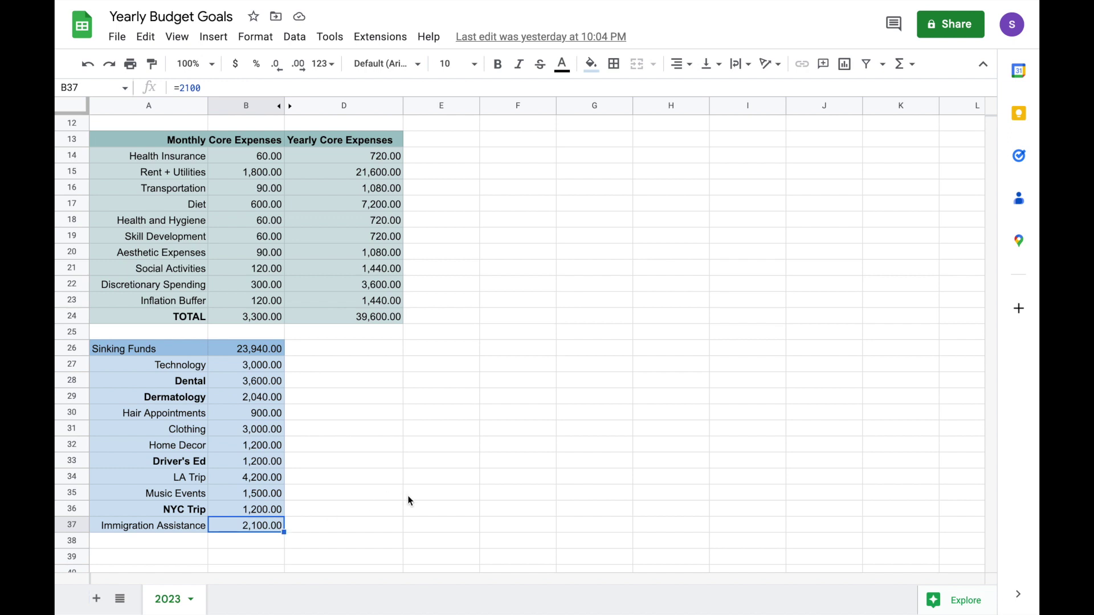
click(277, 350)
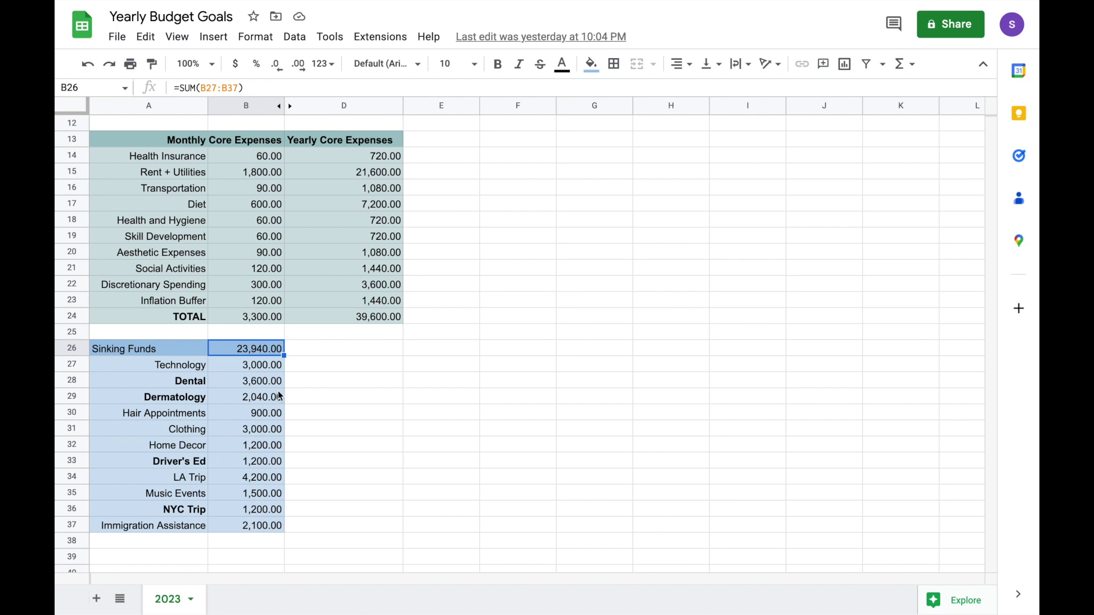
click(274, 370)
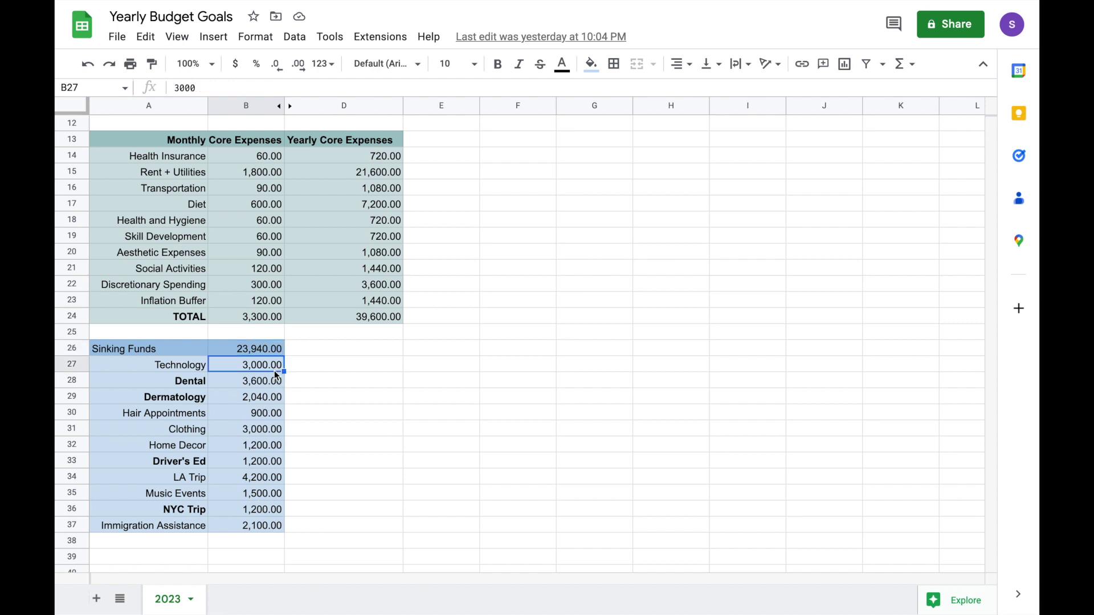
click(279, 415)
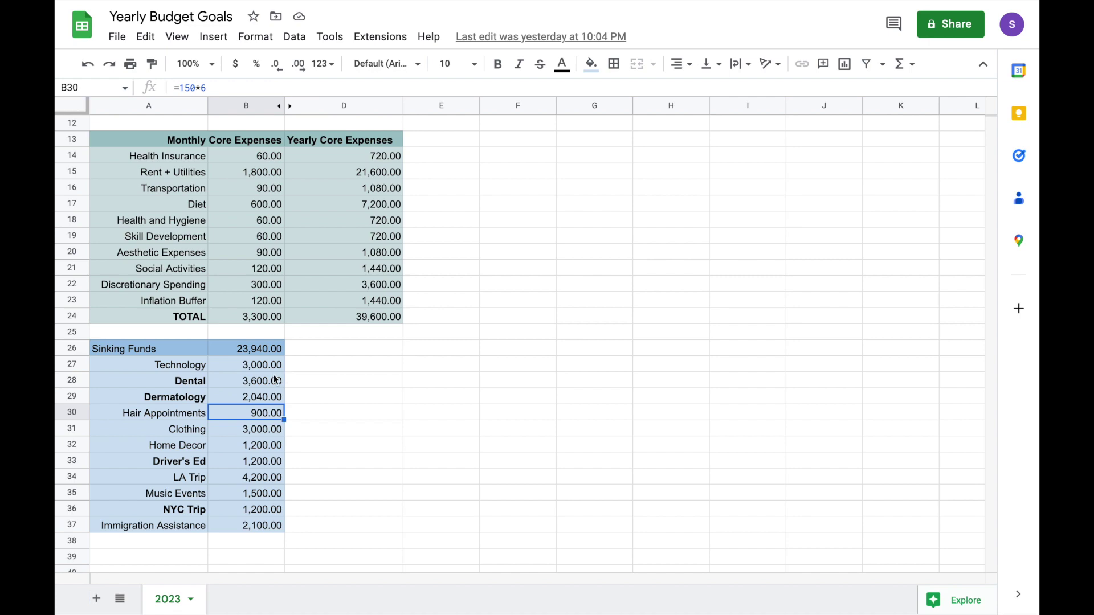
scroll(384, 434, up, 5)
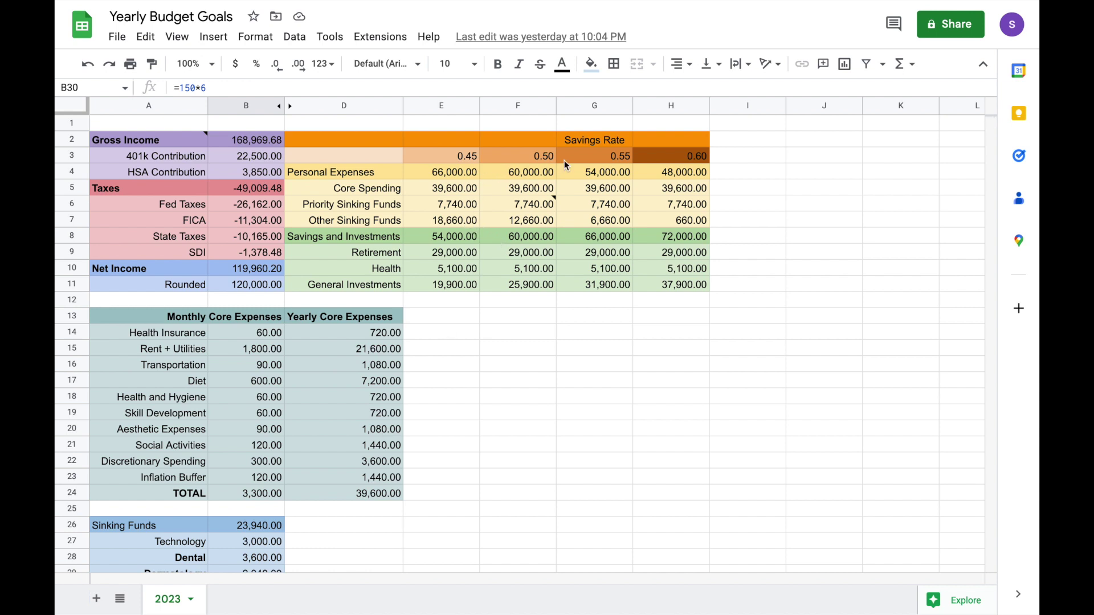
click(452, 223)
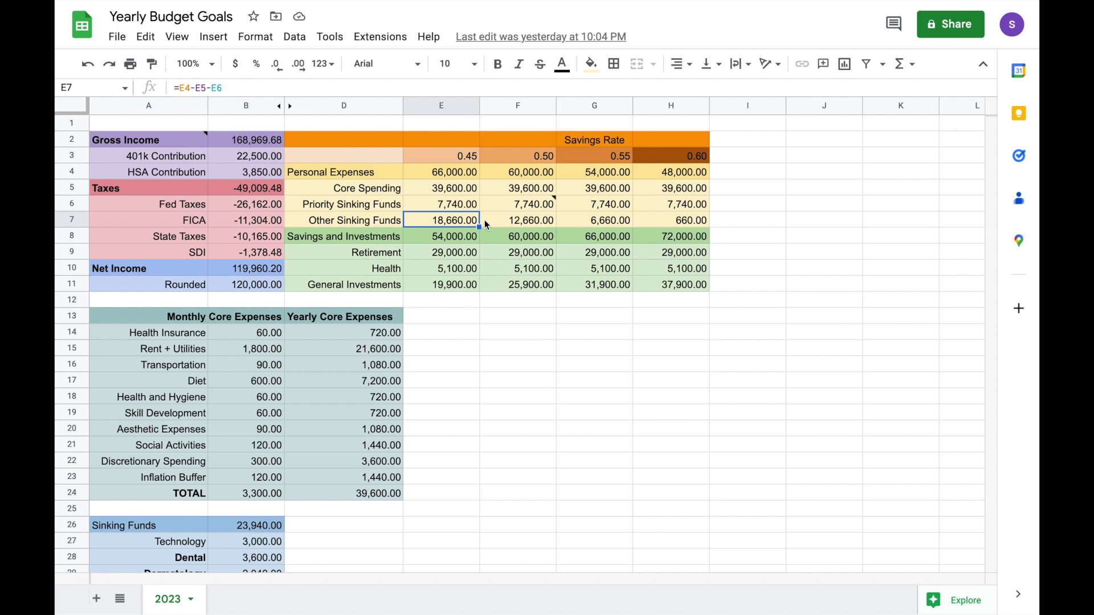
click(509, 221)
click(604, 224)
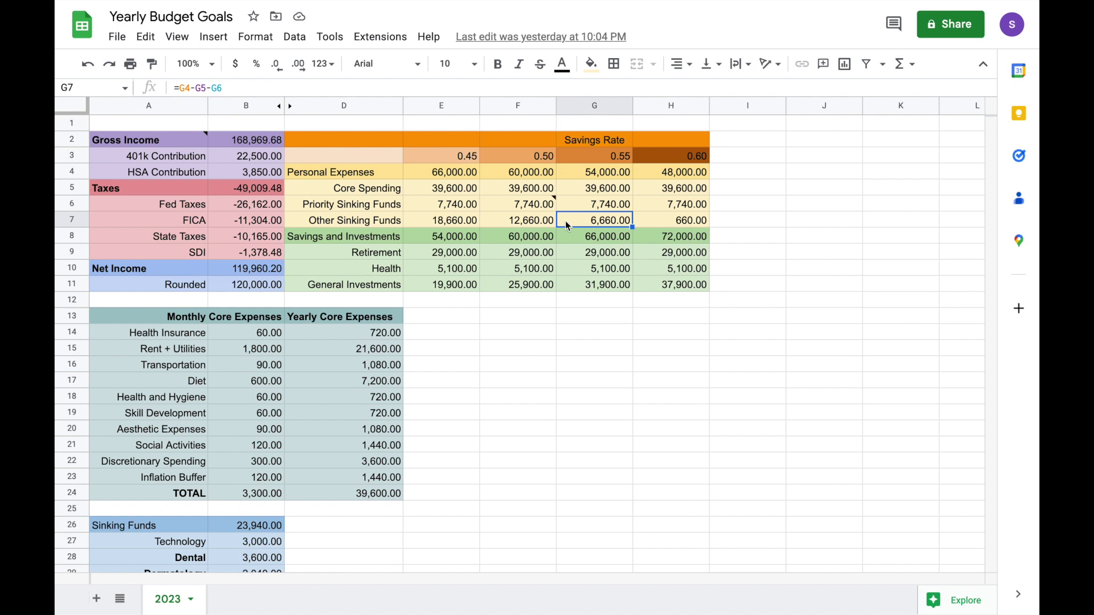
click(524, 241)
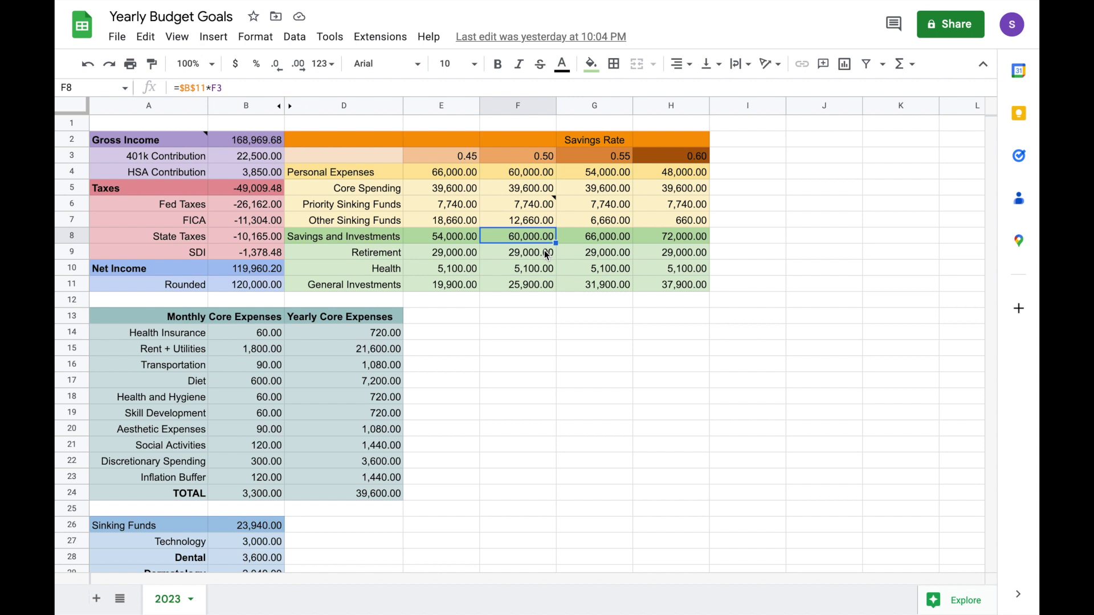
click(546, 255)
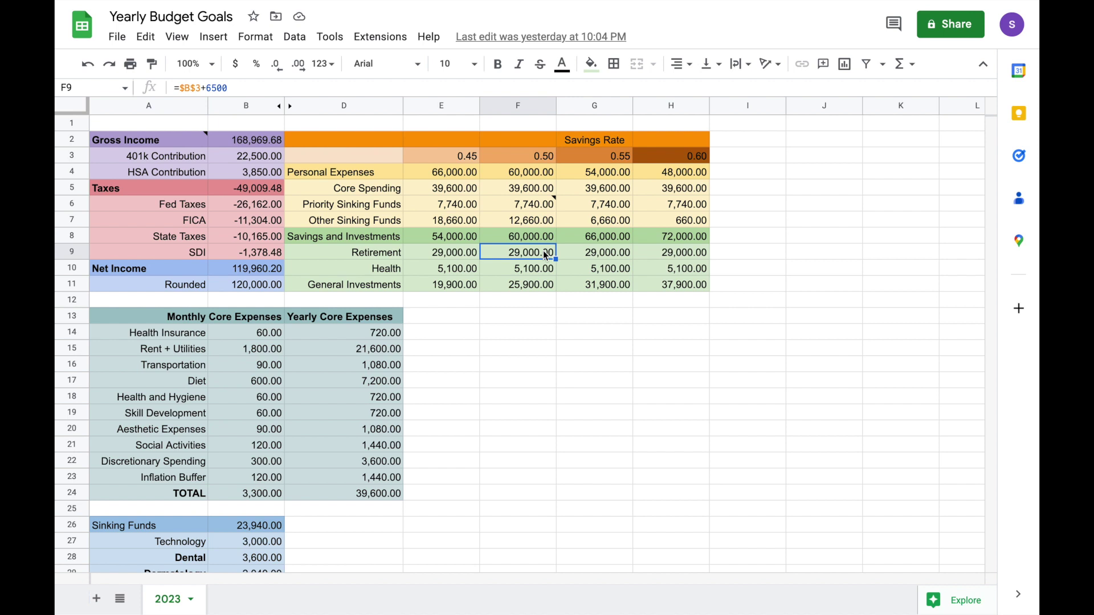
click(536, 271)
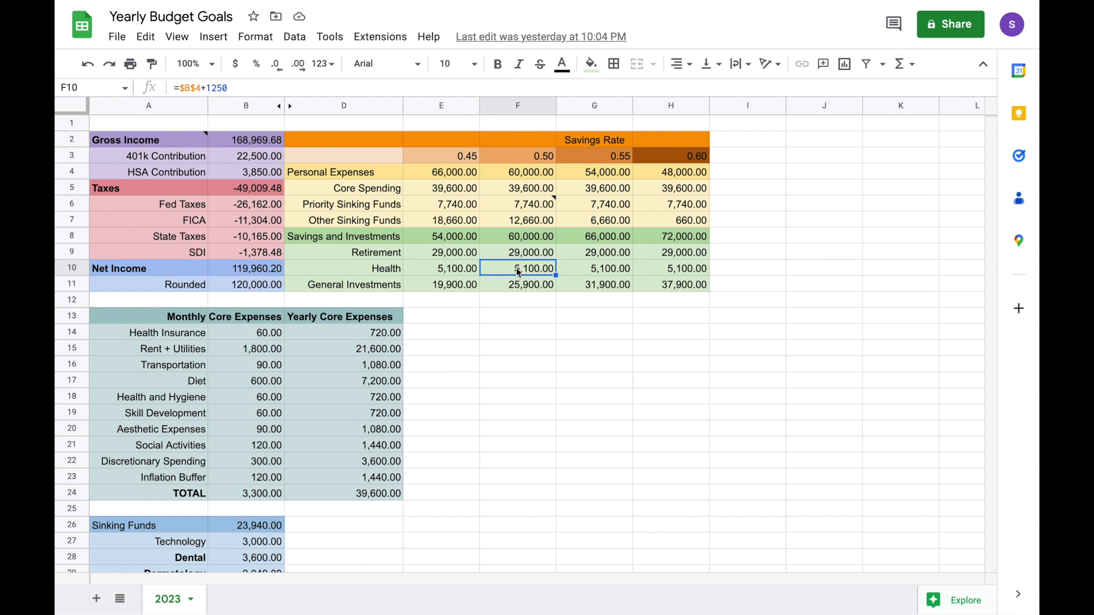
click(519, 286)
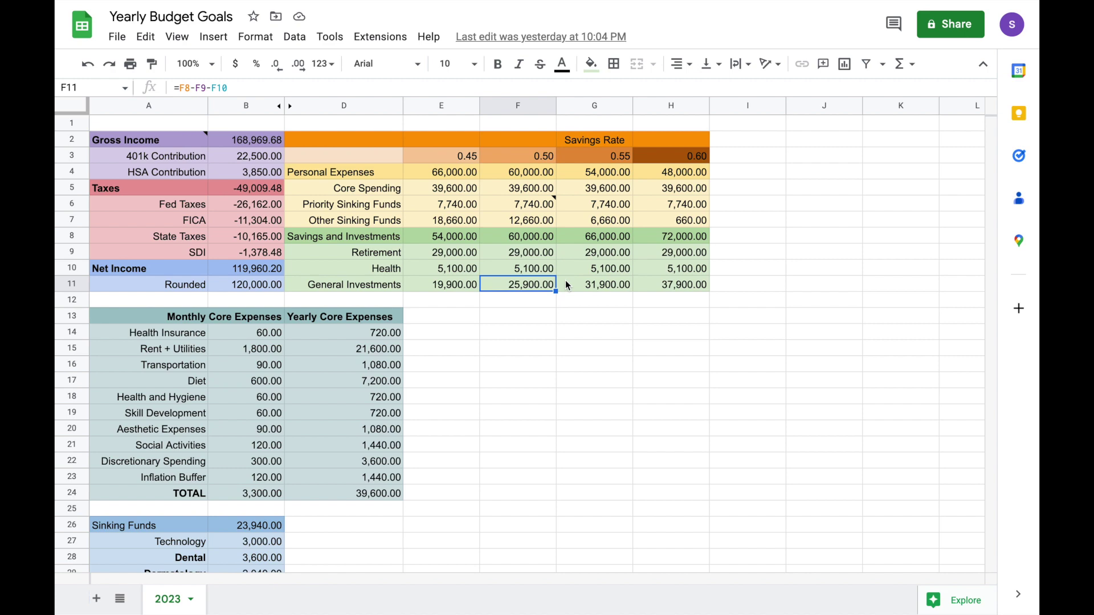
scroll(566, 281, down, 4)
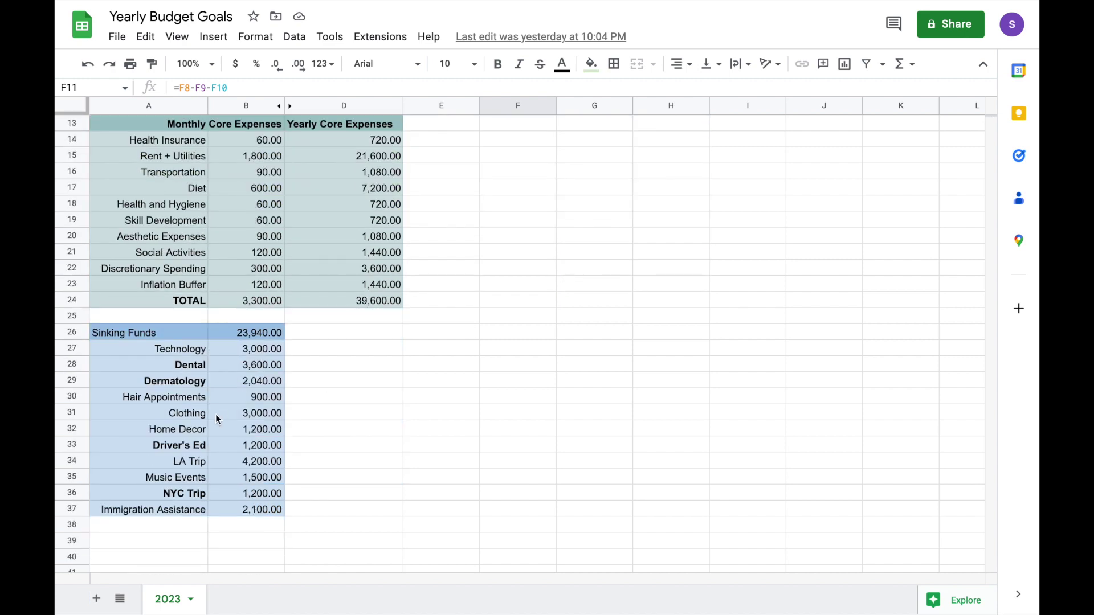